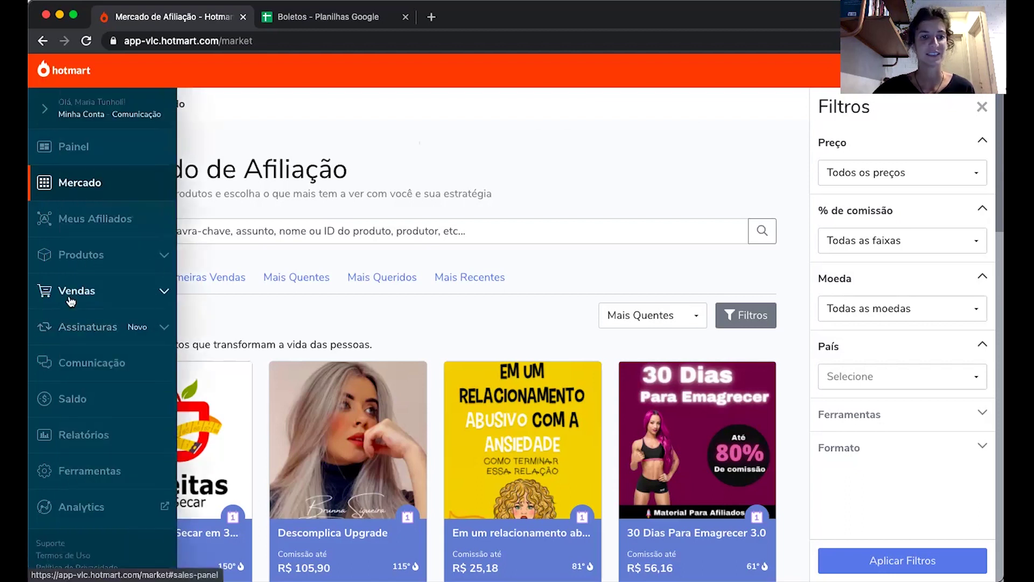
Open the Vendas overview (Visão Geral) and set the filter period to start on 01/01/2021
click(71, 298)
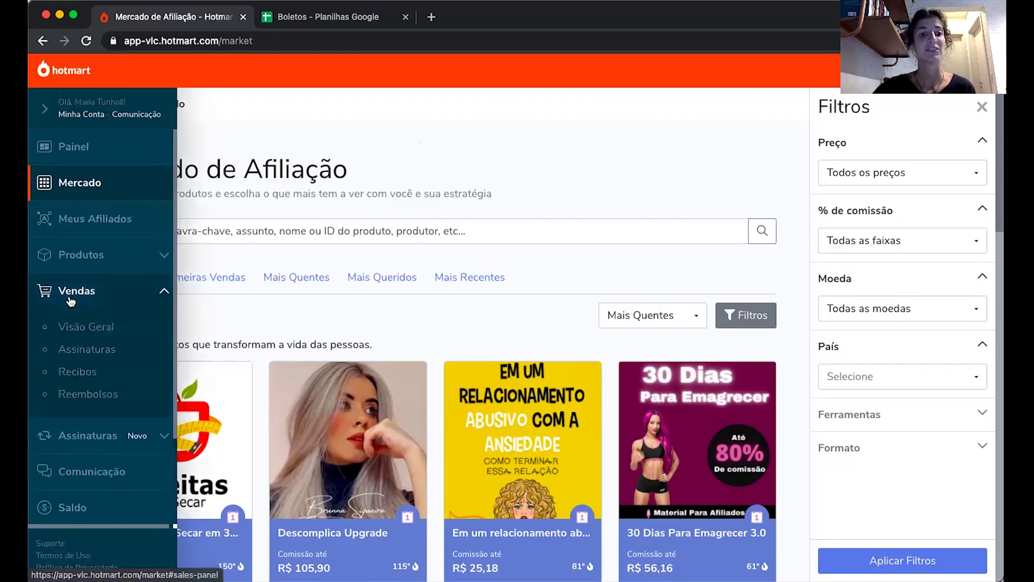
click(91, 327)
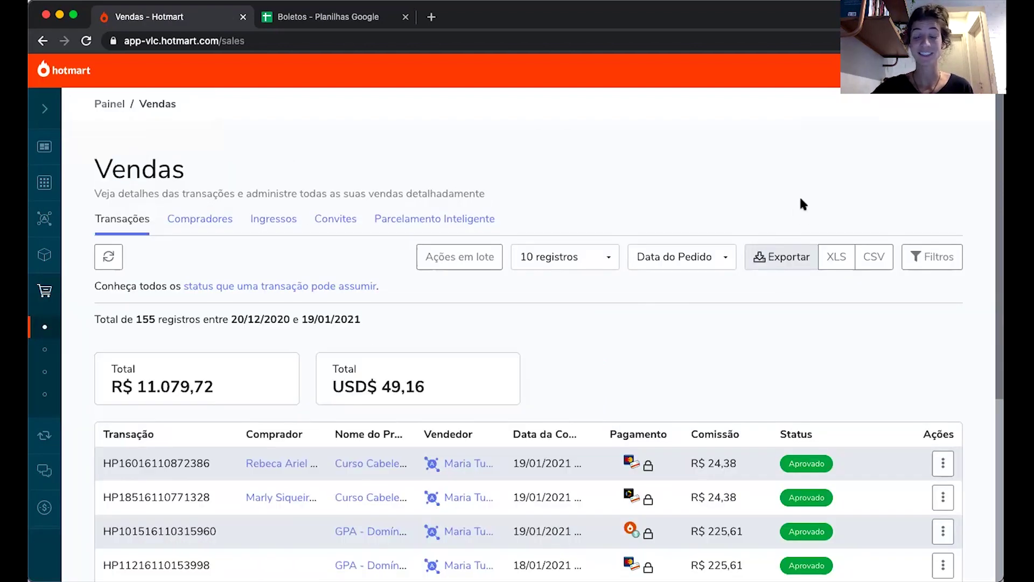
click(933, 256)
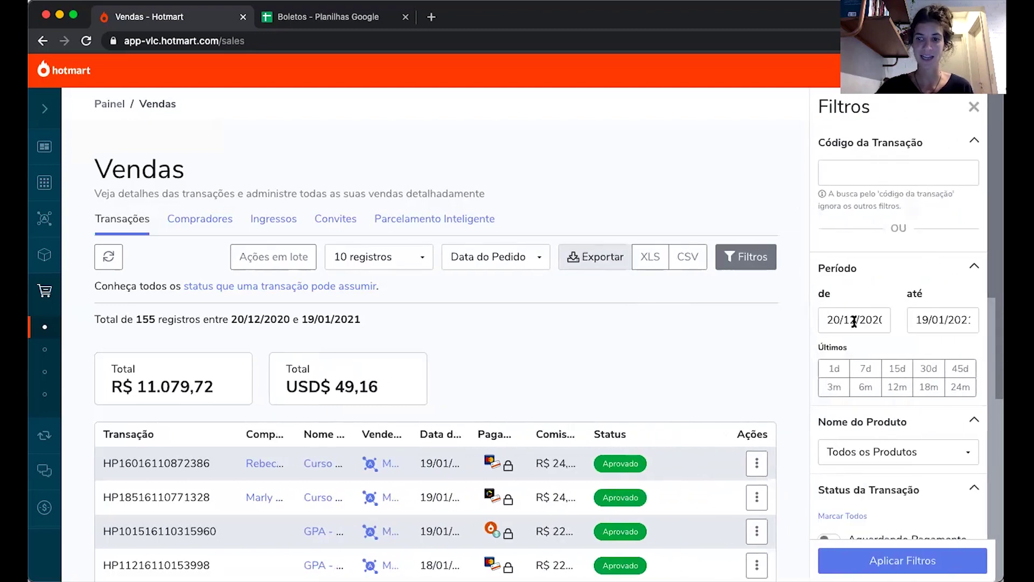
click(854, 322)
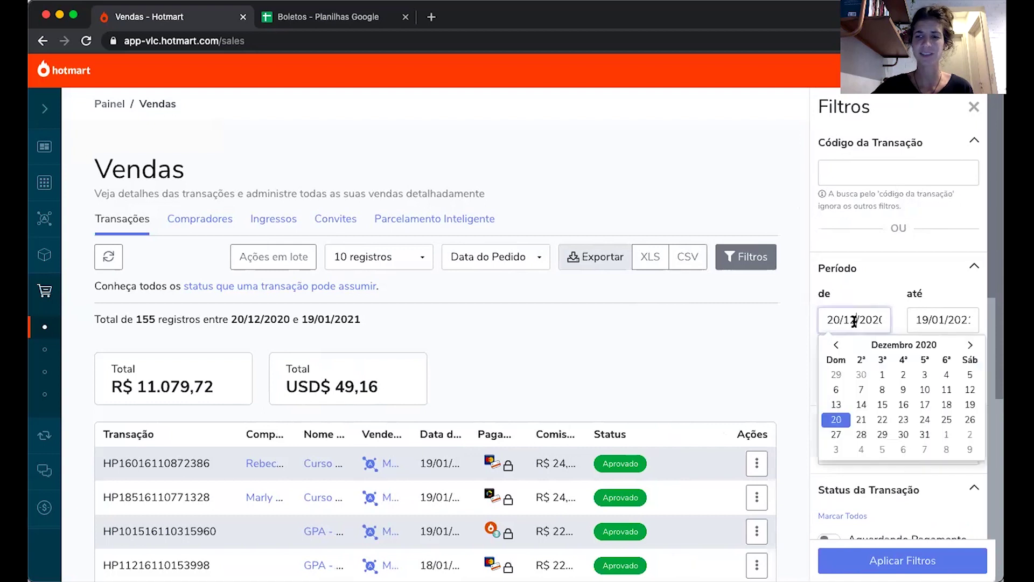
click(971, 345)
click(947, 375)
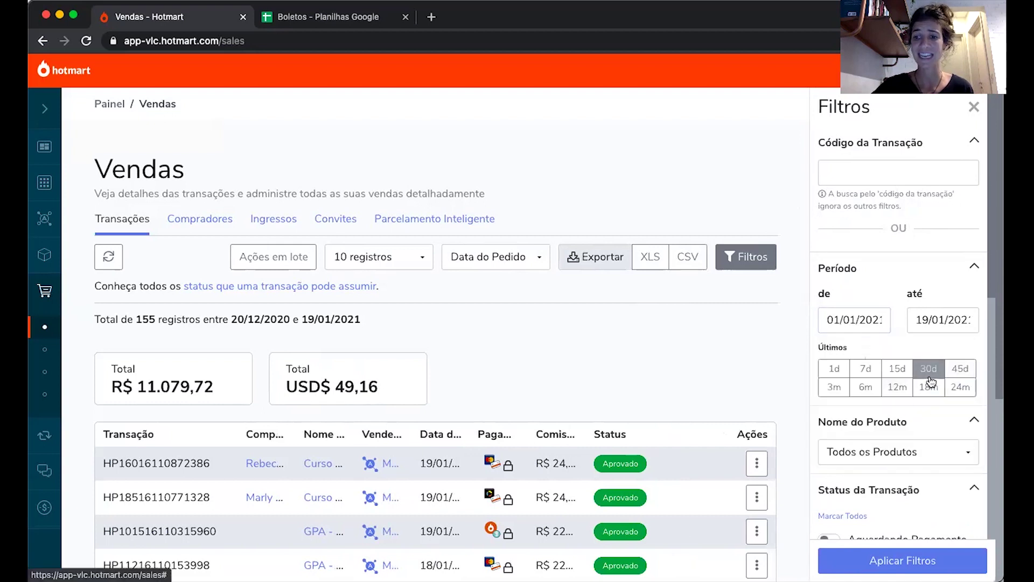
Filter the transactions to only the Boleto Gerado status, turning off Aprovada and Completa, and export the results as XLS
scroll(910, 423, down, 1)
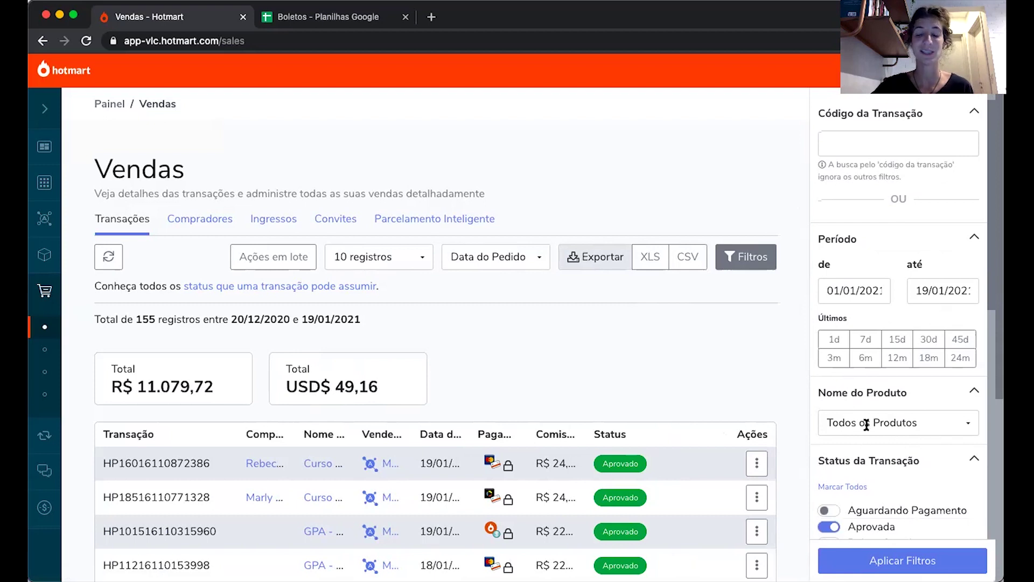
scroll(866, 424, down, 2)
scroll(869, 430, down, 2)
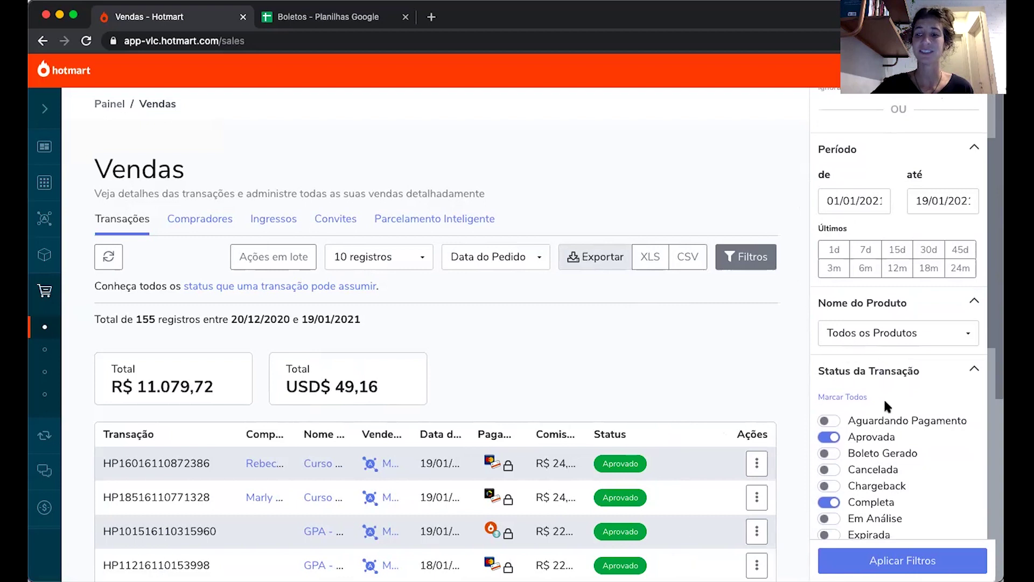
scroll(885, 401, down, 2)
scroll(862, 378, down, 2)
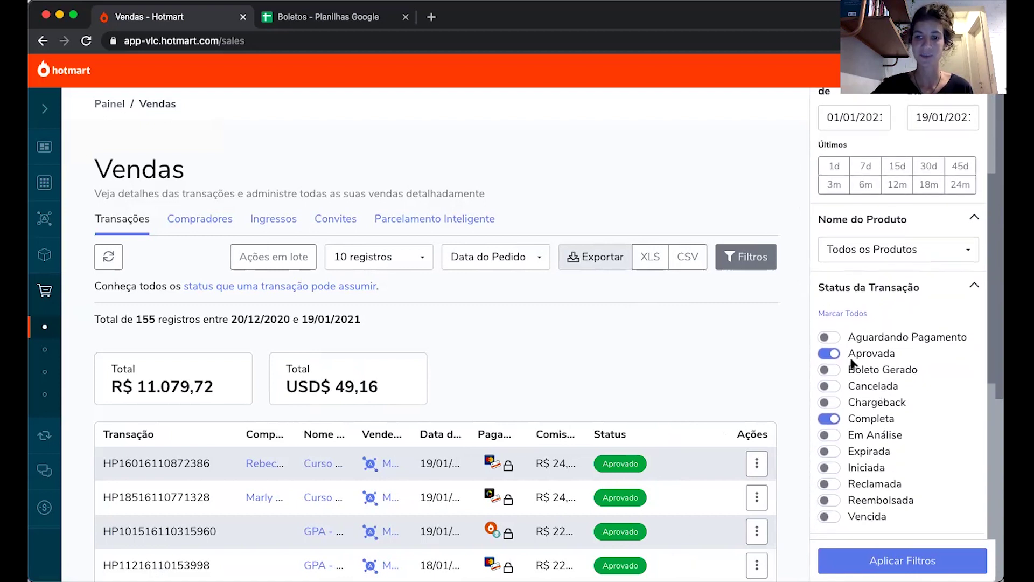
click(829, 419)
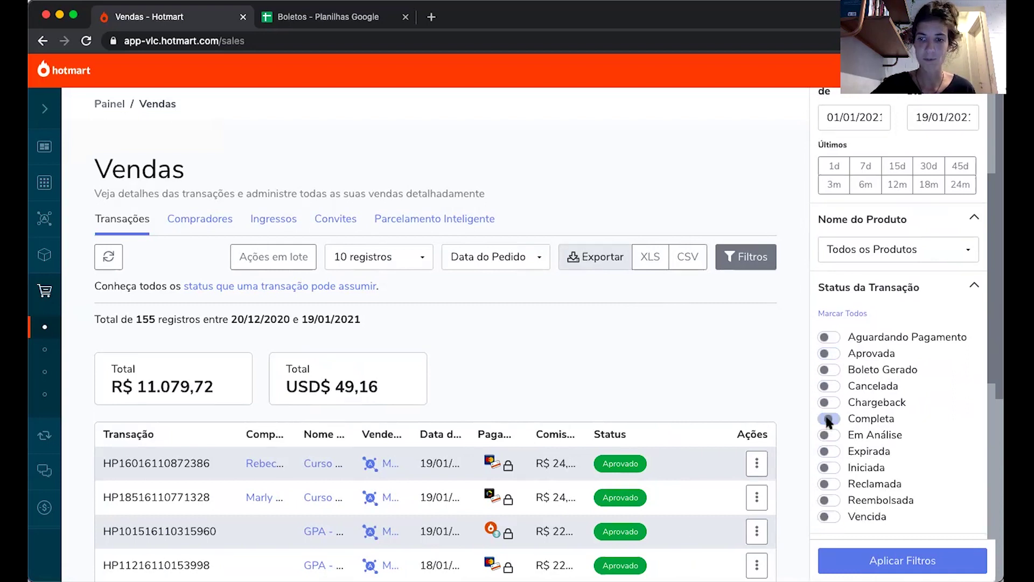
click(826, 370)
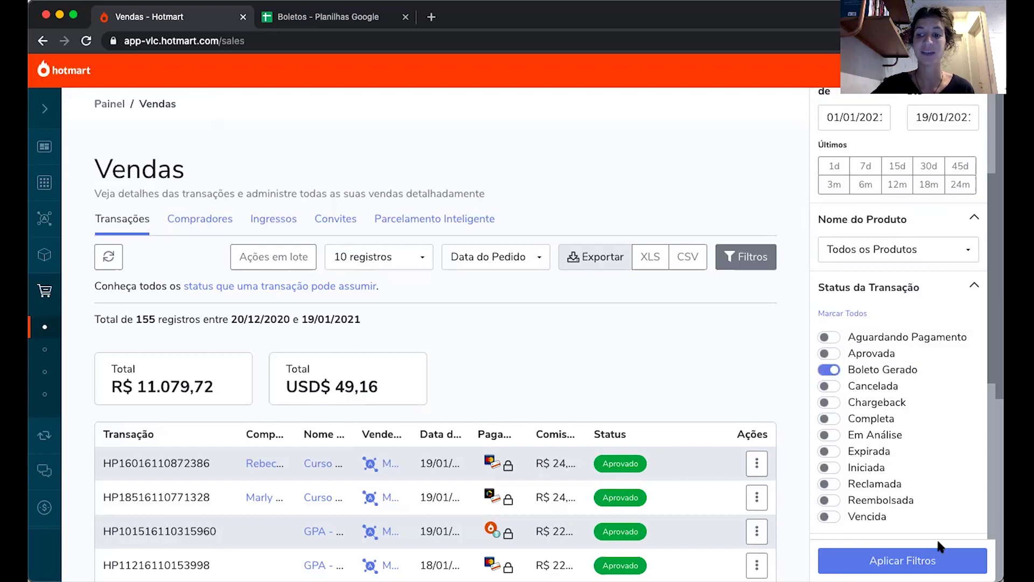
click(912, 562)
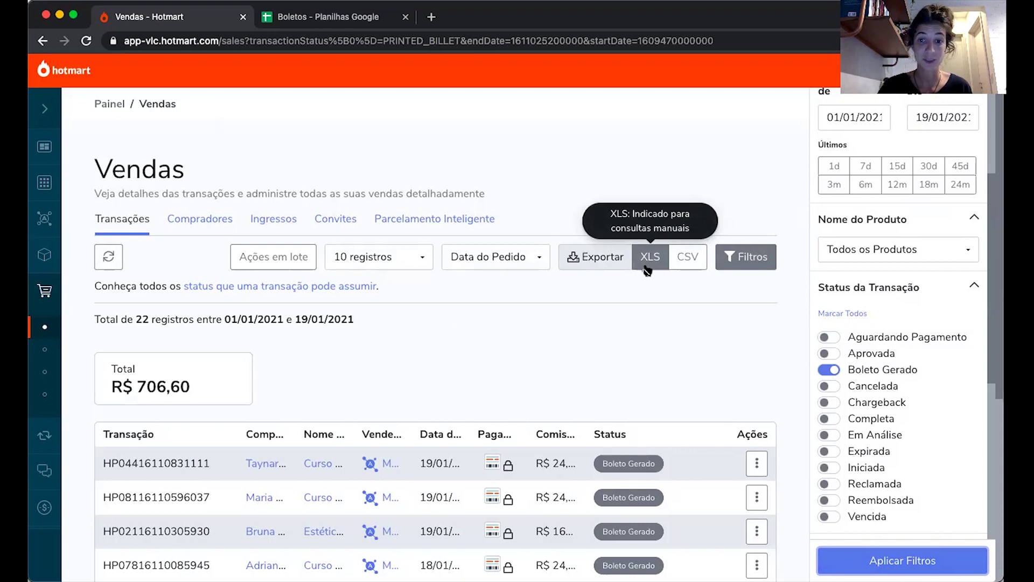
click(647, 270)
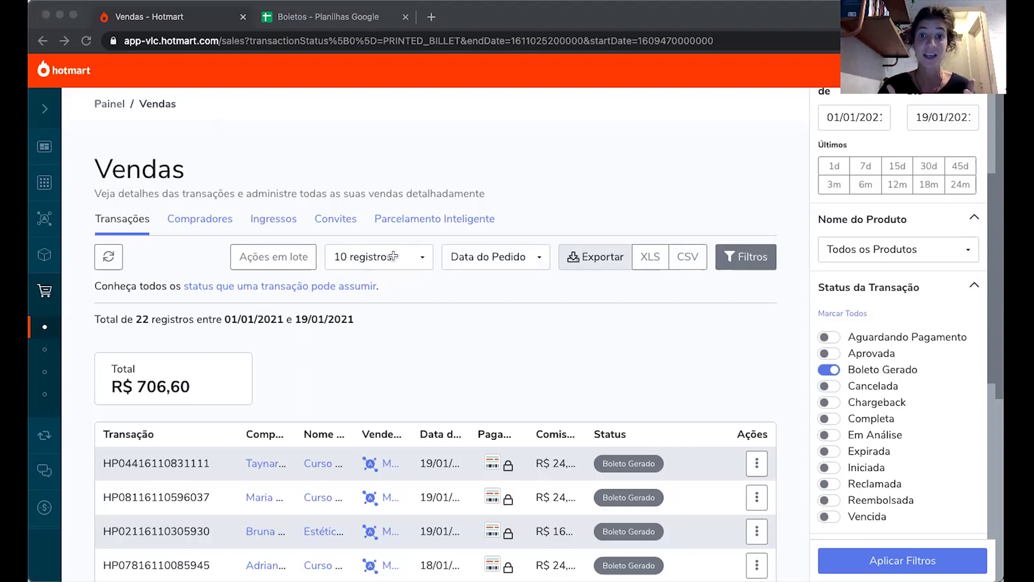
Search Google in a new browser tab for "gerador de link whatsapp" and open the Convertte link generator
key(ctrl+Tab)
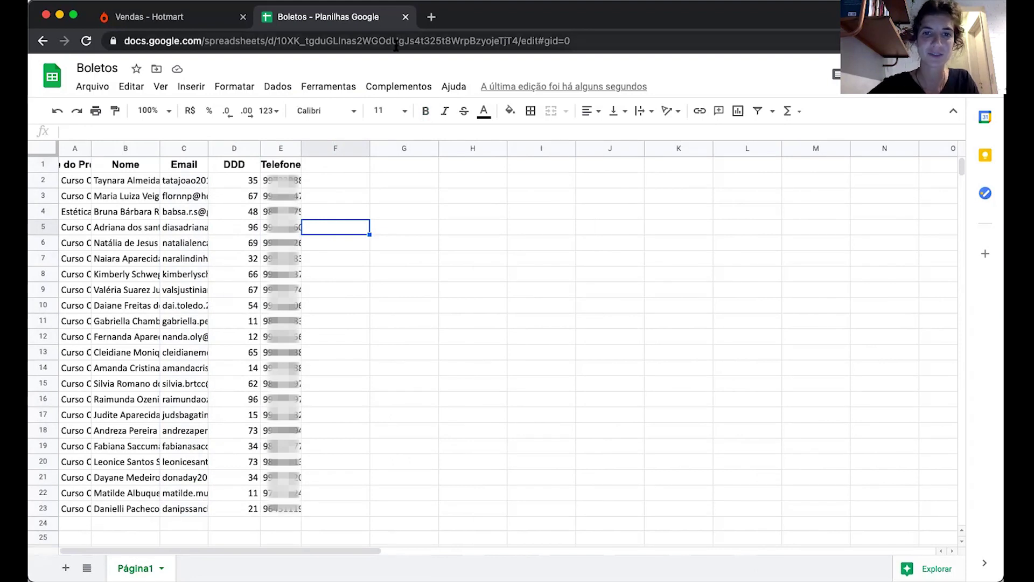
click(430, 20)
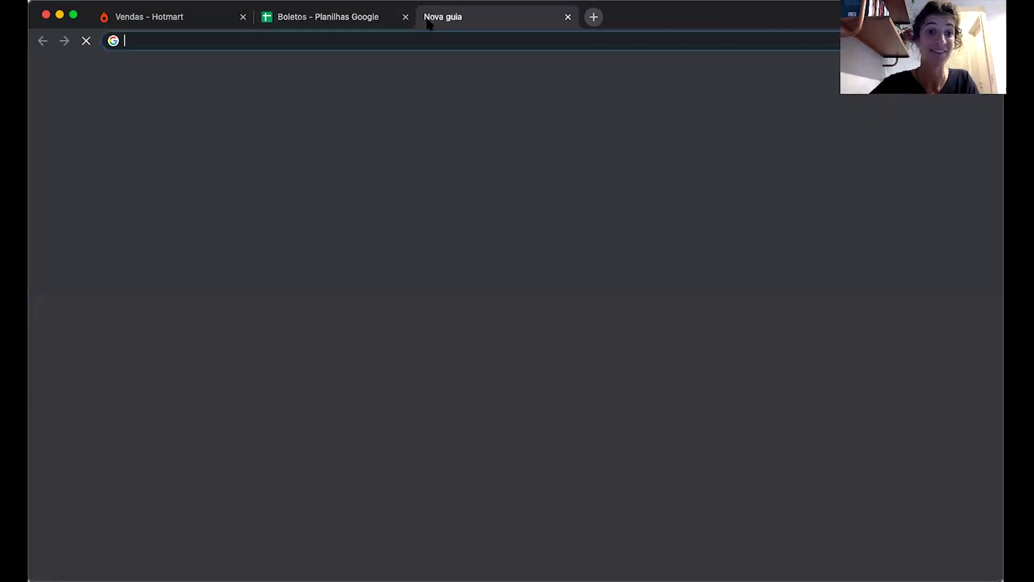
text(google.com)
key(Return)
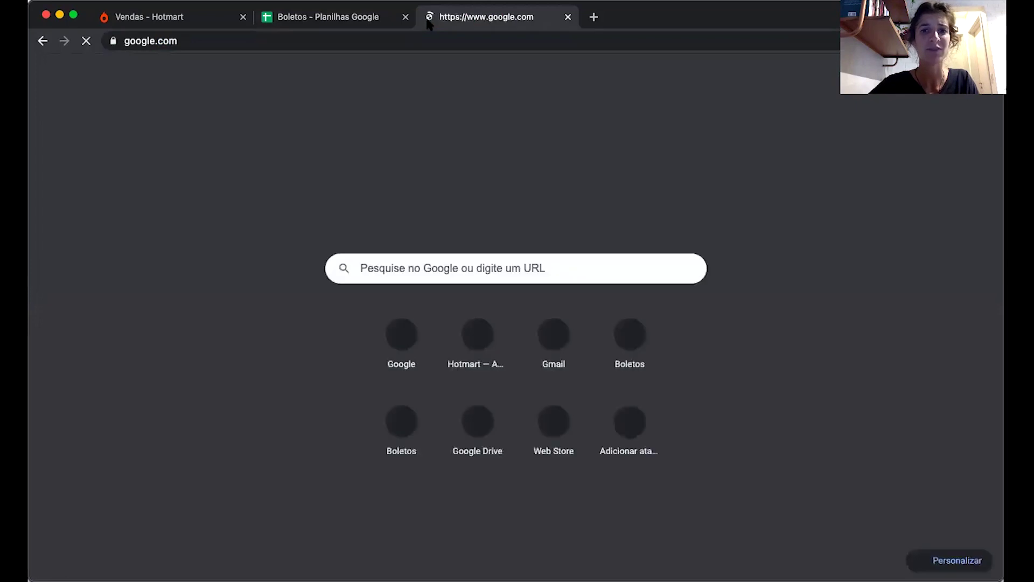
text(gerador de)
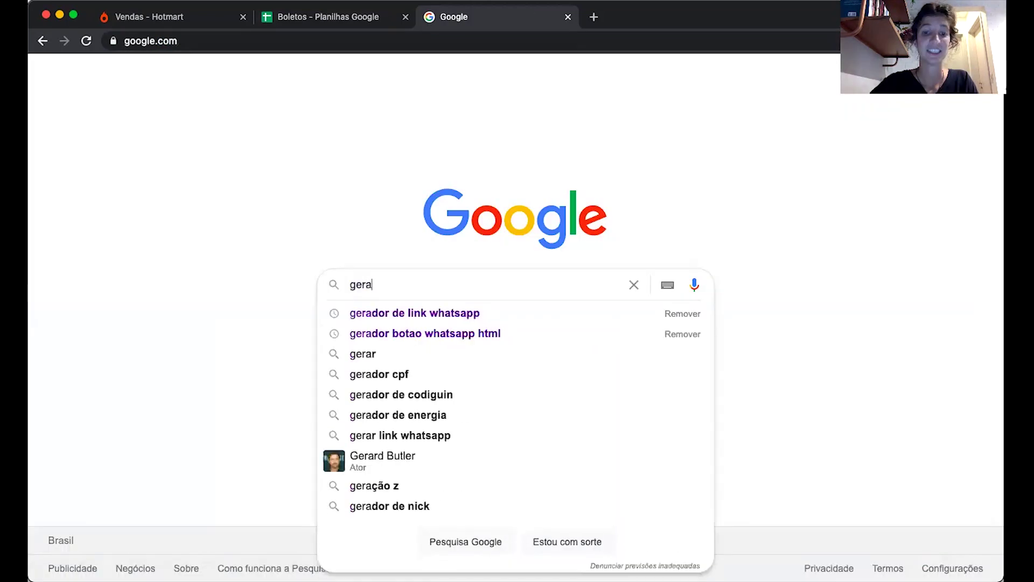
click(430, 313)
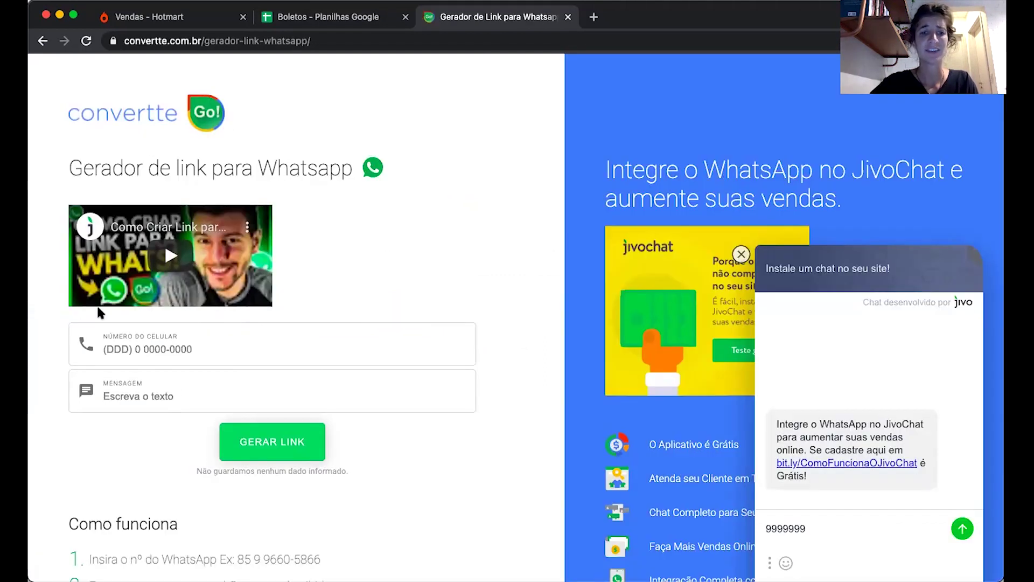
Generate a WhatsApp link for a placeholder mobile number with area code 41 and copy the link
click(114, 350)
text(41)
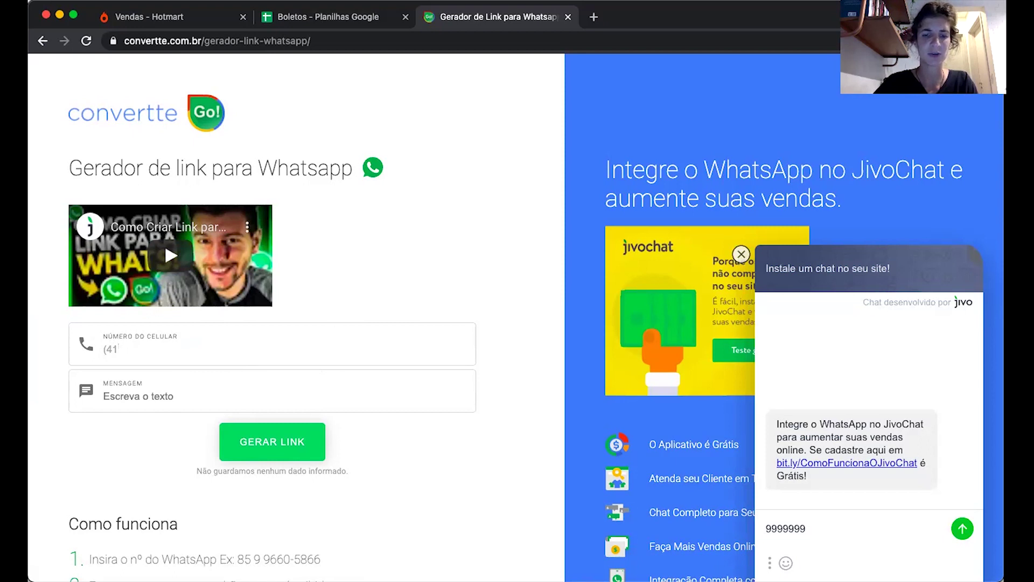
text() 99999-9999)
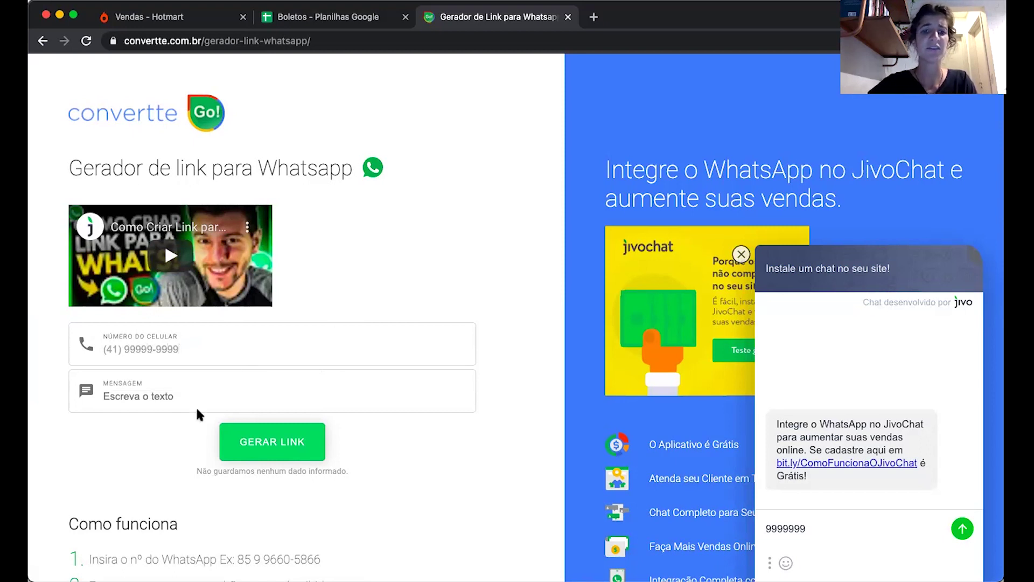
click(271, 451)
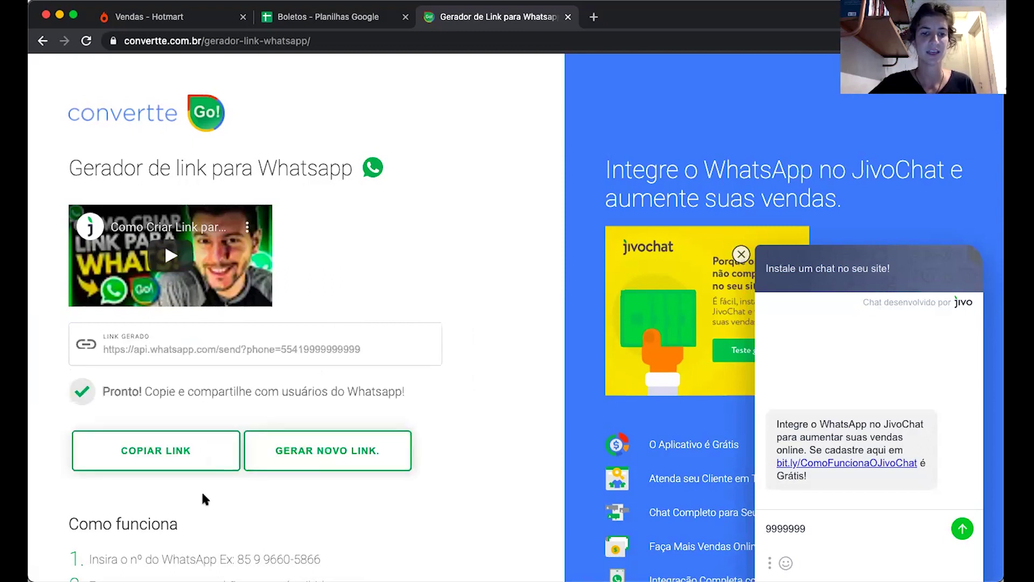
click(165, 464)
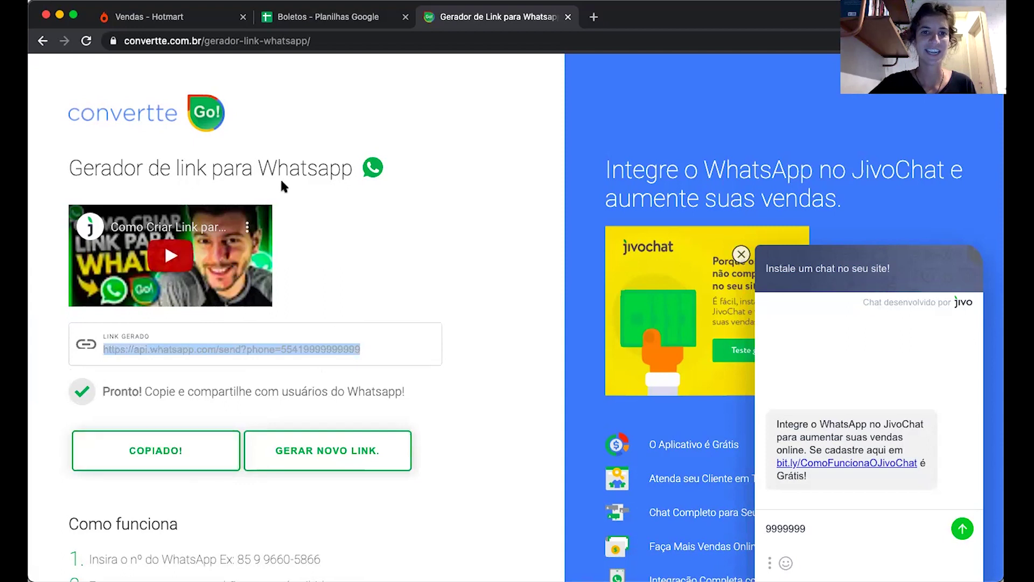
Switch to the Boletos spreadsheet and enter the header "Link" in cell F1
click(322, 22)
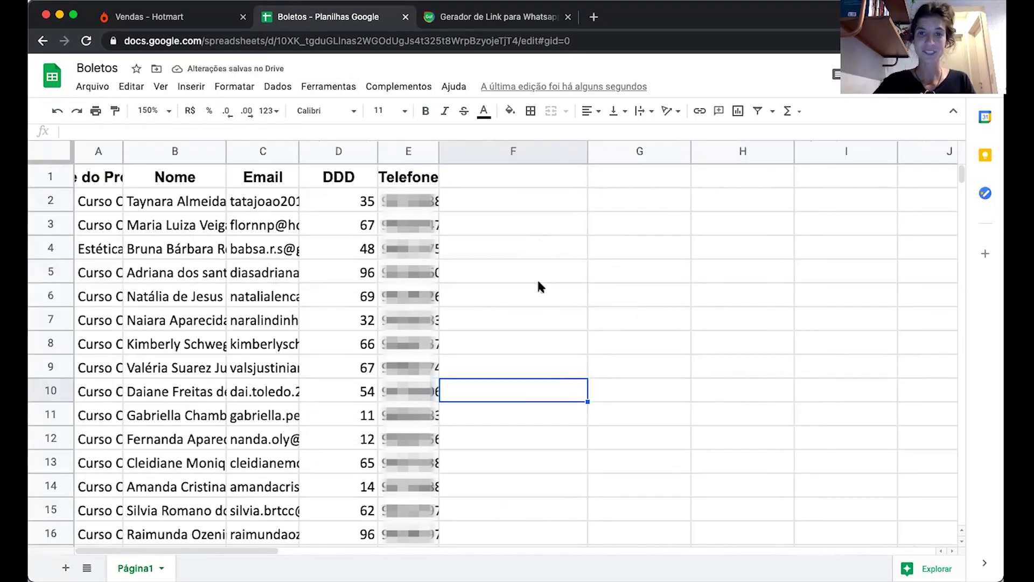
click(502, 182)
text(Link)
key(Return)
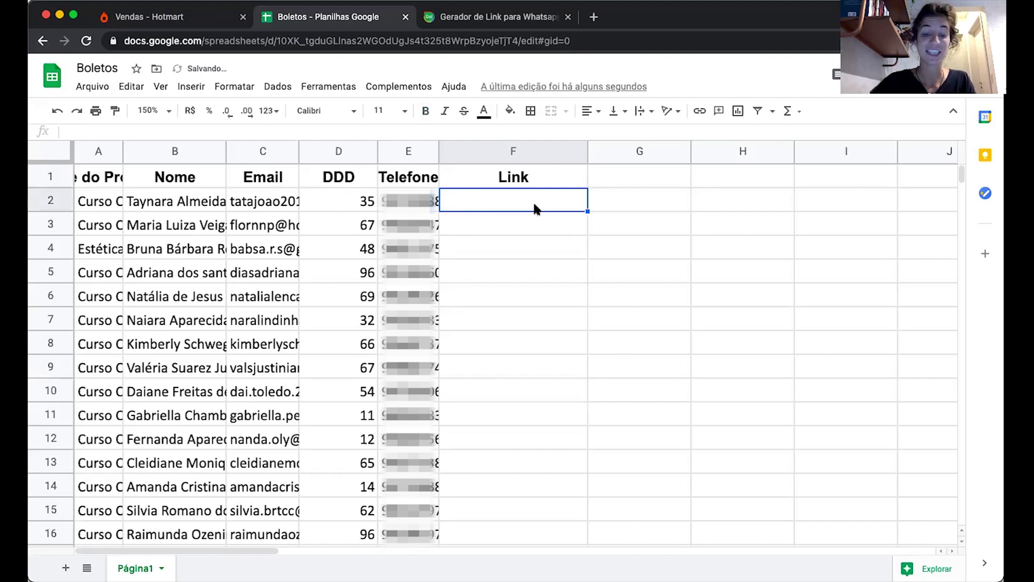
Paste the copied WhatsApp link into F2 and widen column F to fit it
key(super+v)
drag(587, 151, 810, 151)
key(Down)
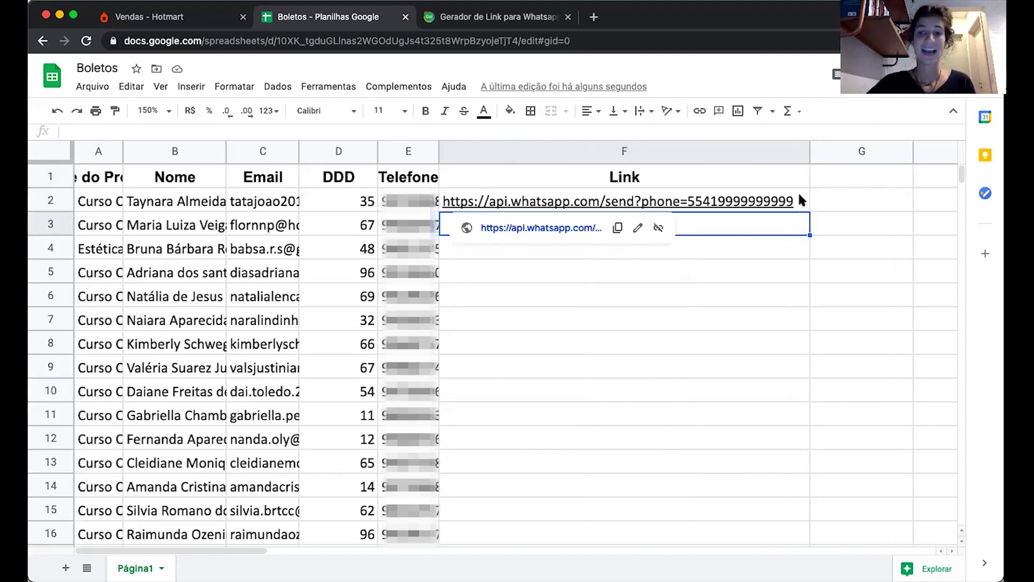
click(802, 200)
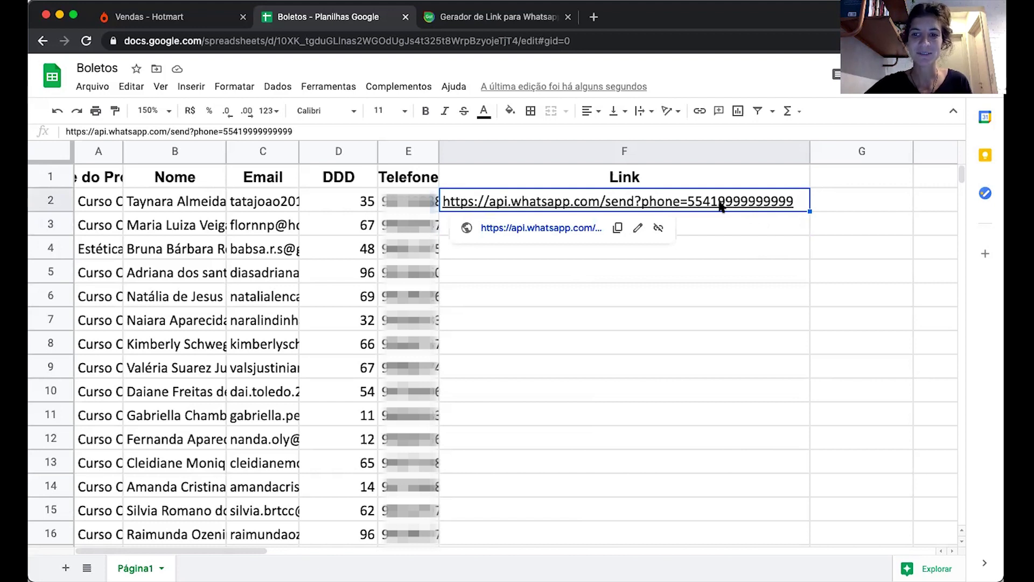
drag(305, 131, 233, 131)
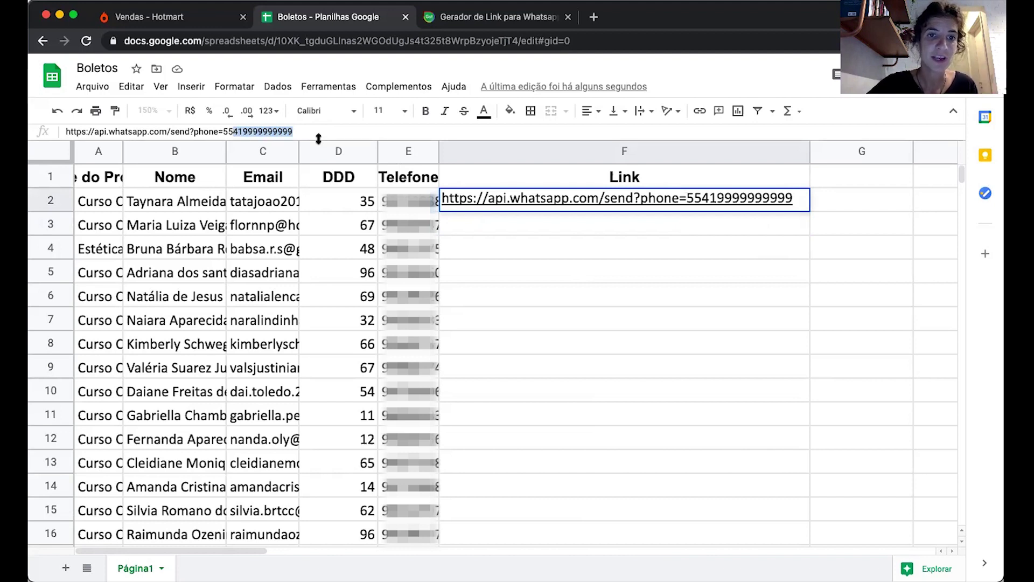
key(BackSpace)
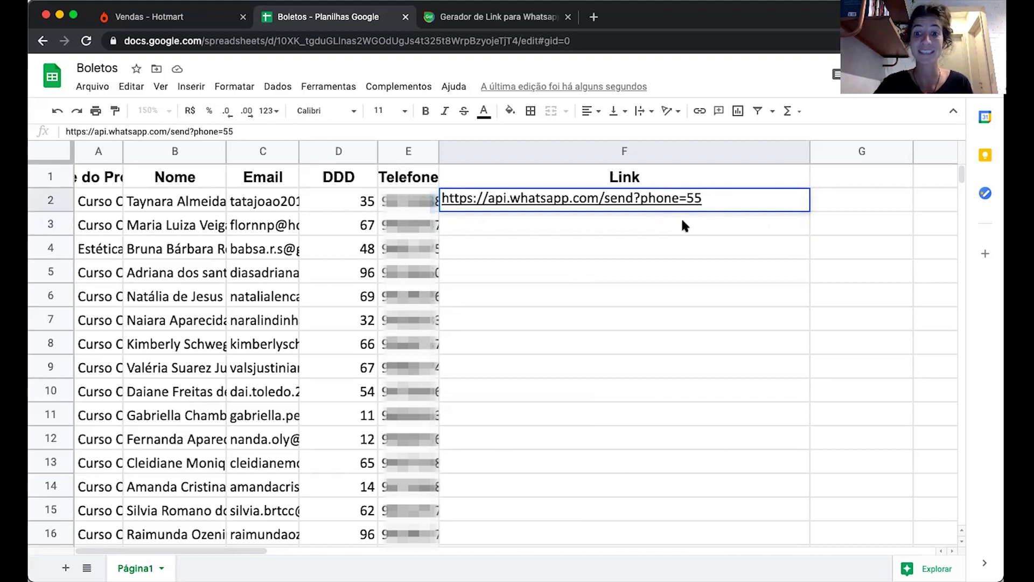
key(Return)
Copy the link base from F2 into F3 and fill it down column F for all customer rows
click(722, 203)
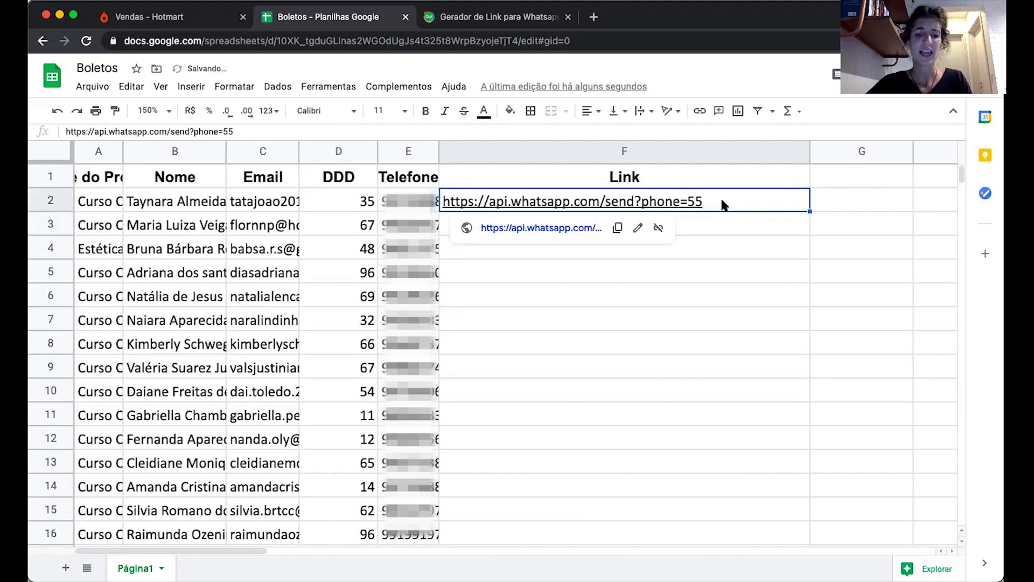
key(super+c)
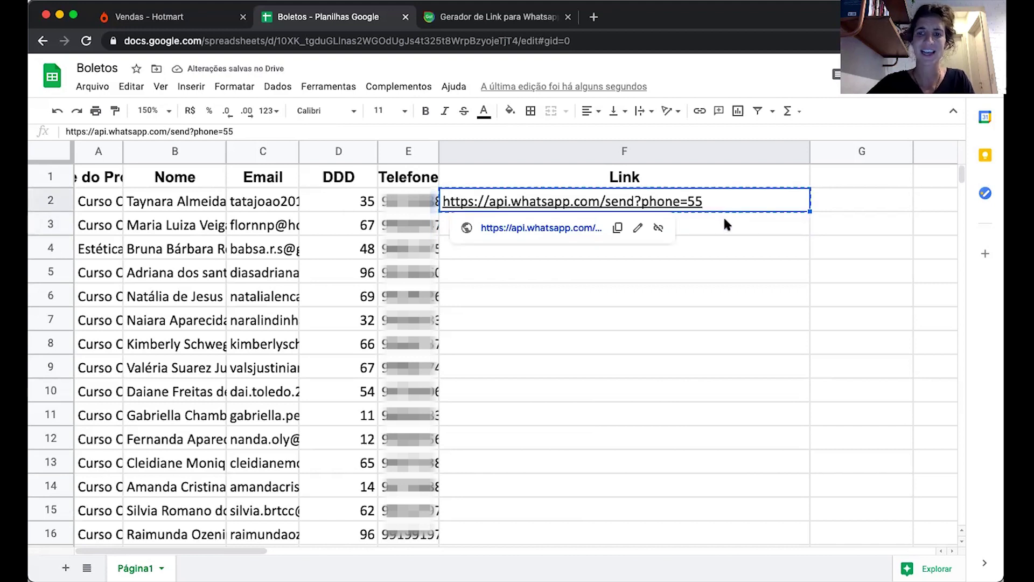
click(725, 221)
key(super+v)
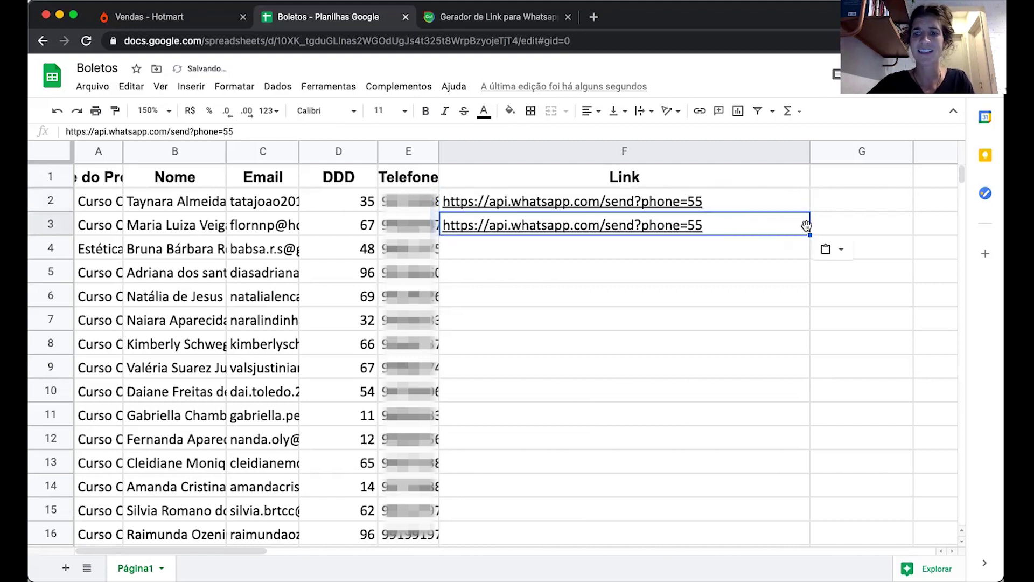
key(shift+Up)
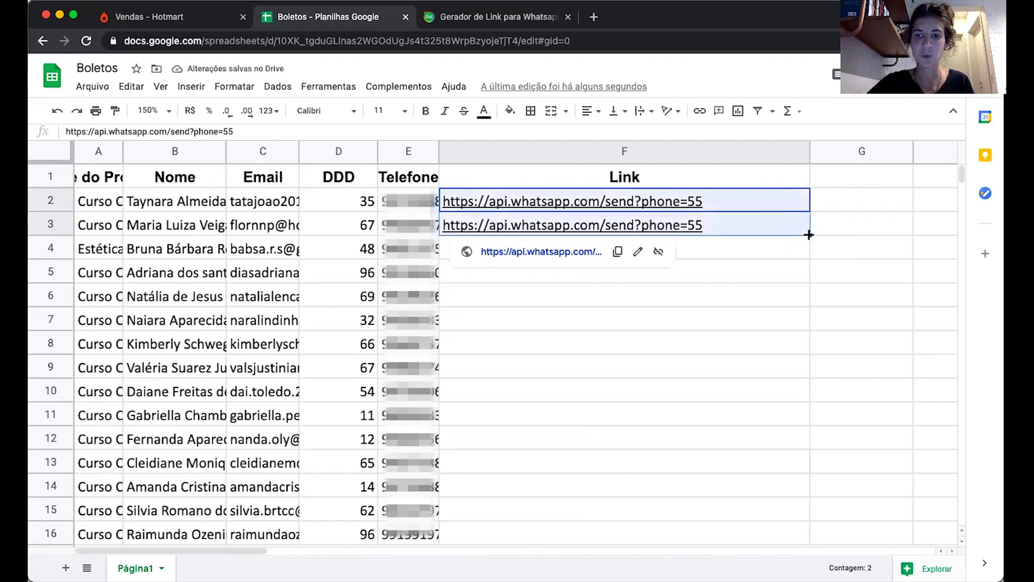
double_click(809, 235)
scroll(774, 360, down, 2)
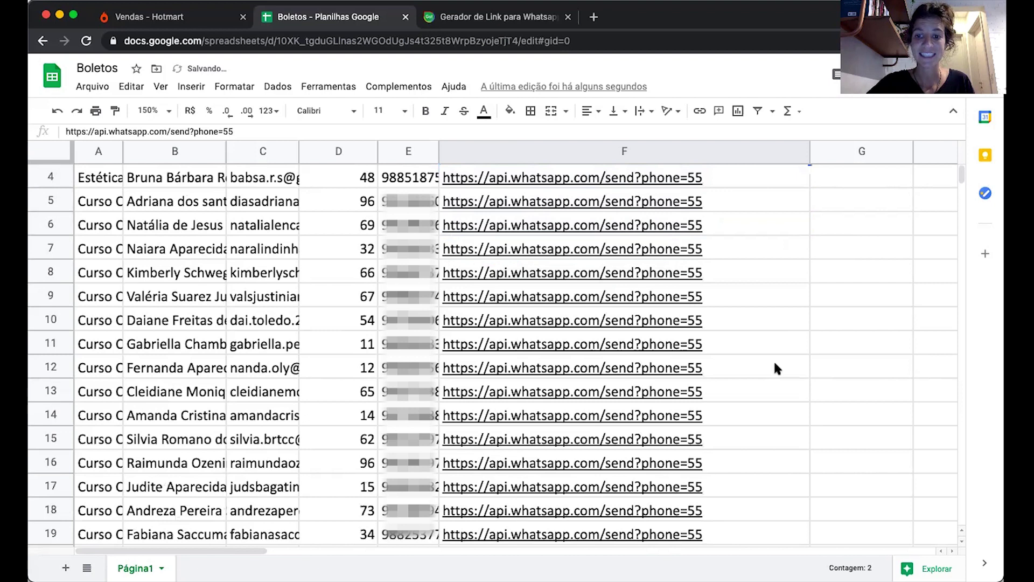
scroll(774, 360, down, 5)
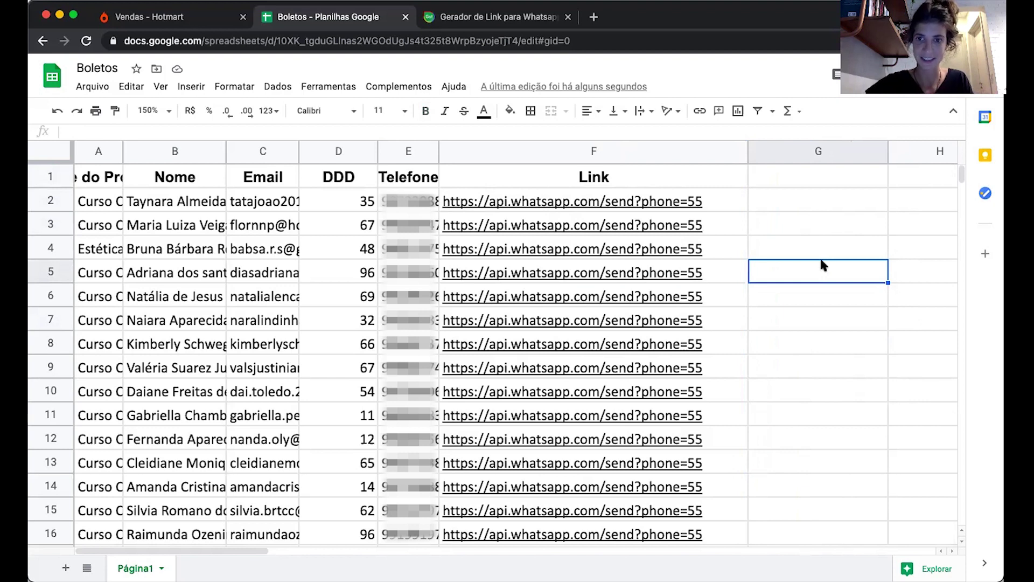
Enter the header "Novo Número" in cell G1
click(796, 182)
text(Novo Número)
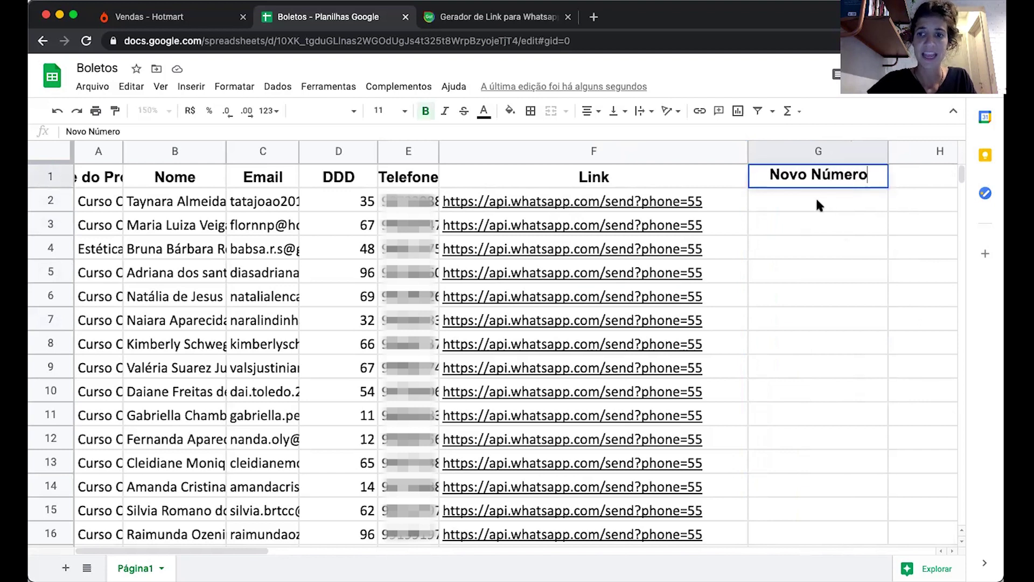
click(817, 204)
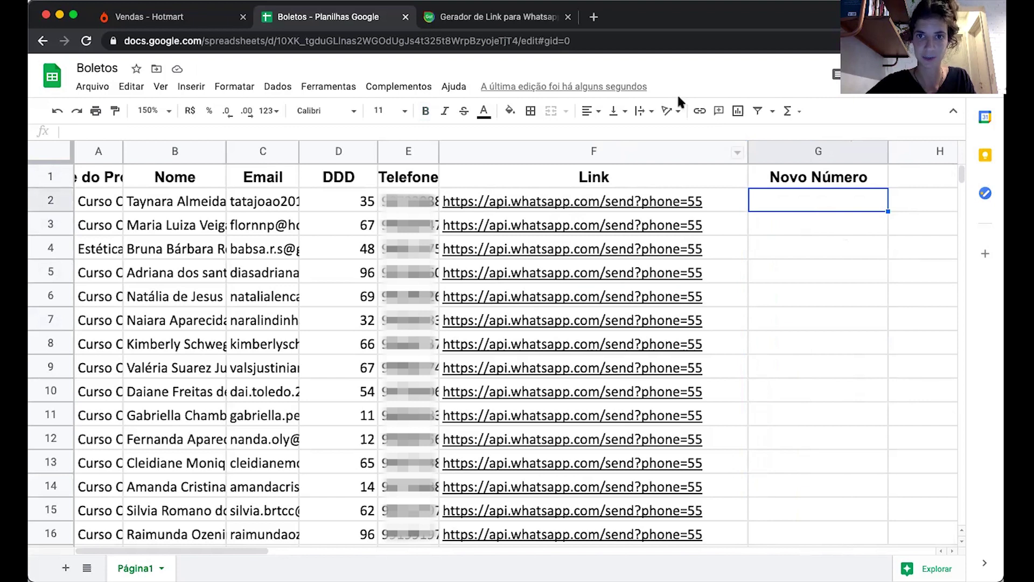
Enter the formula =F2&D2&E2 in G2 to join the link base, DDD and phone number, and fit column G to its content
double_click(777, 193)
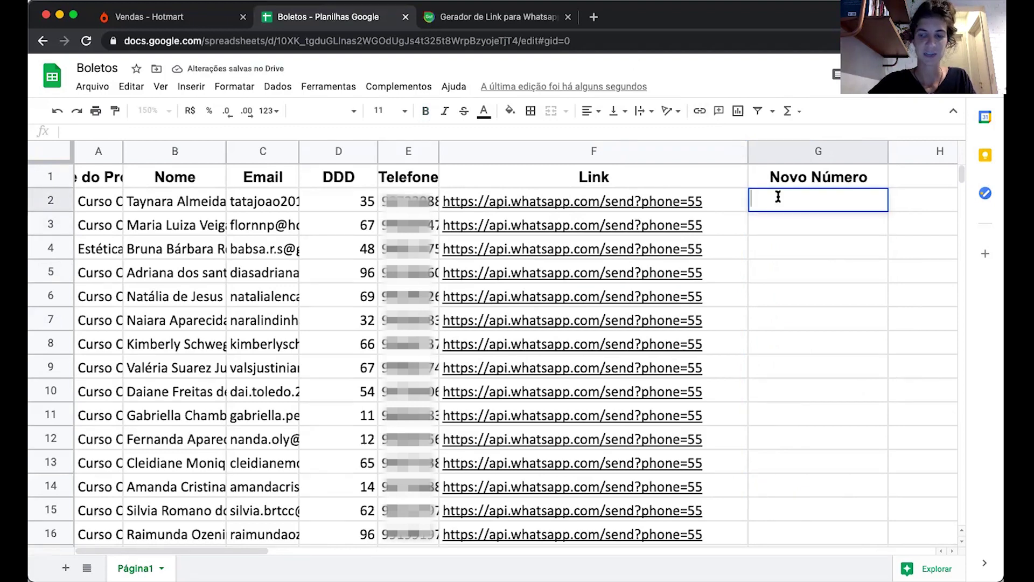
text(=)
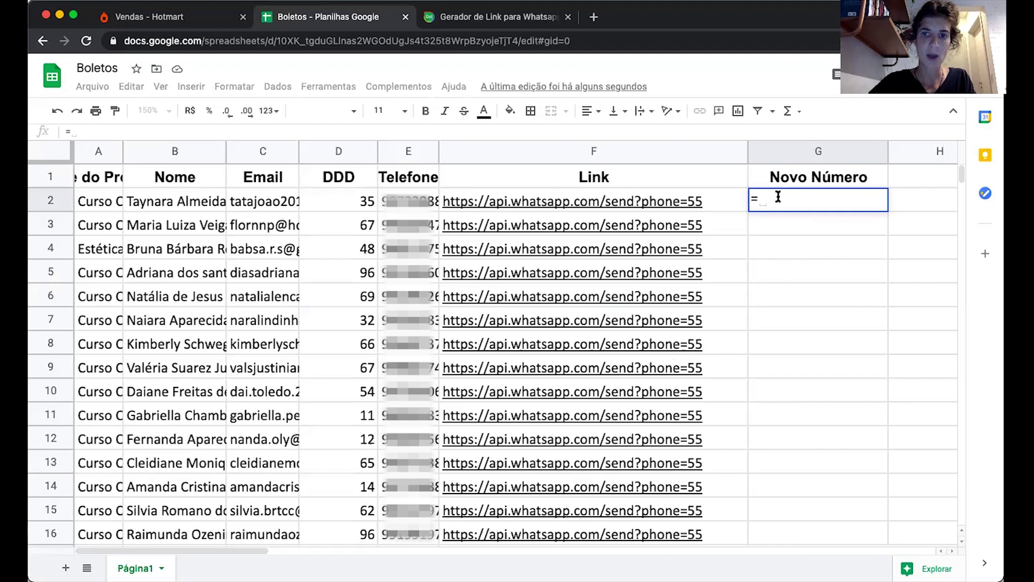
click(722, 199)
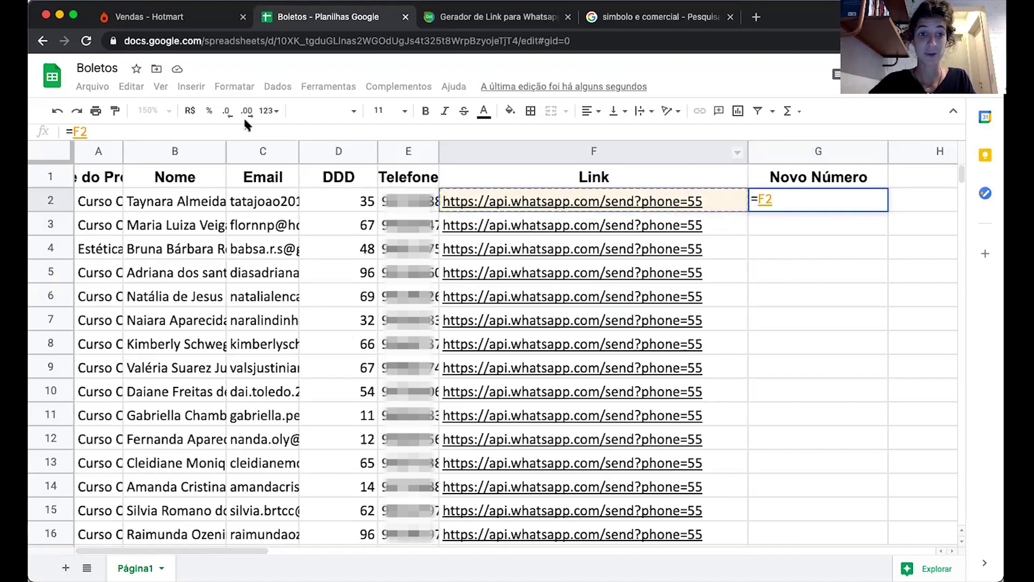
text(&)
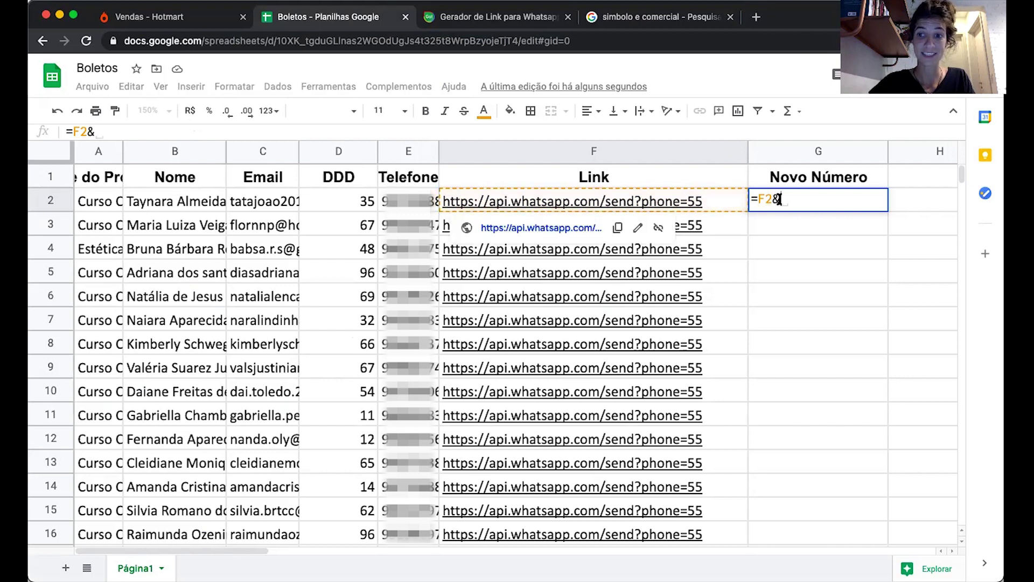
click(345, 204)
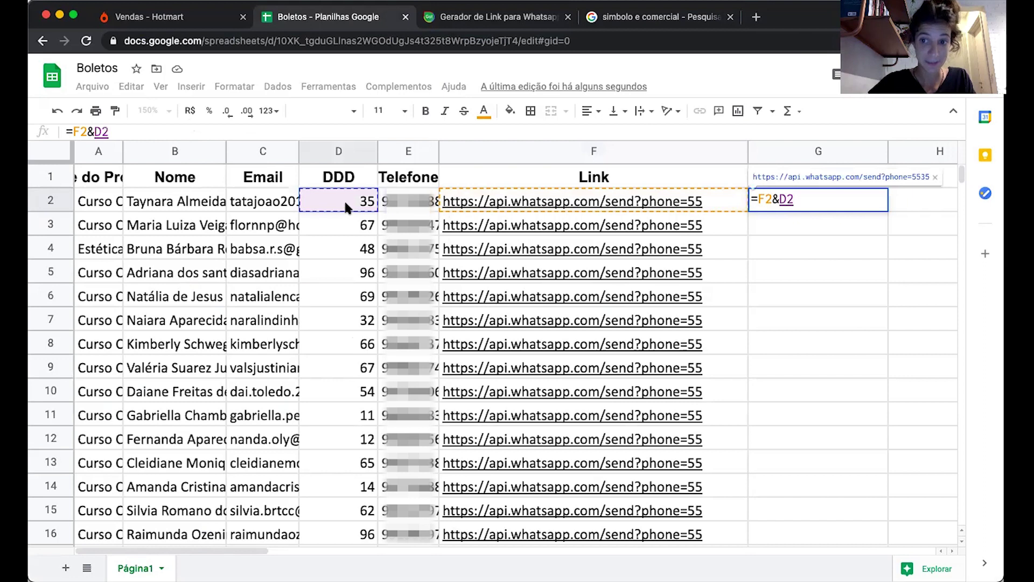
text(&)
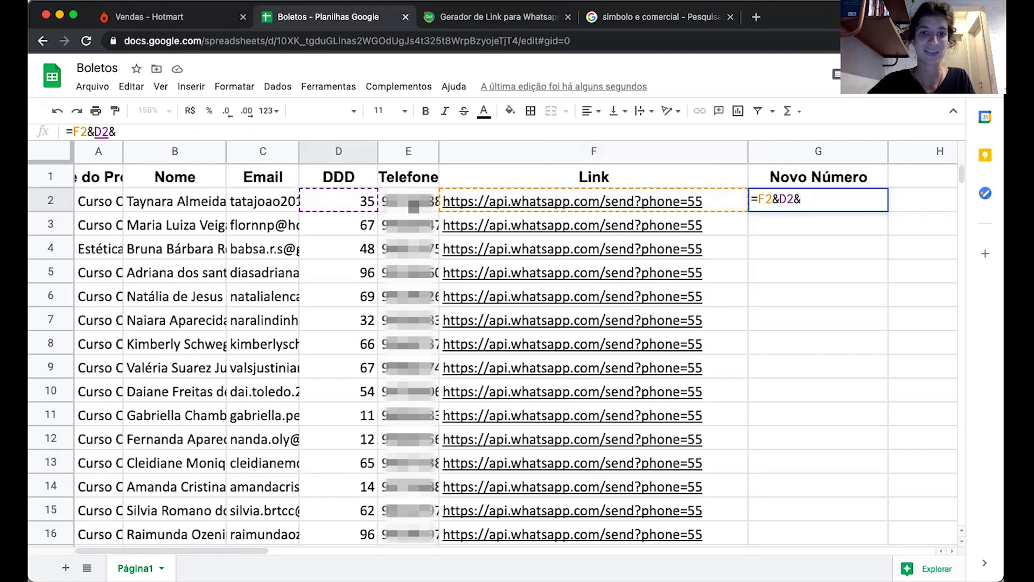
click(410, 200)
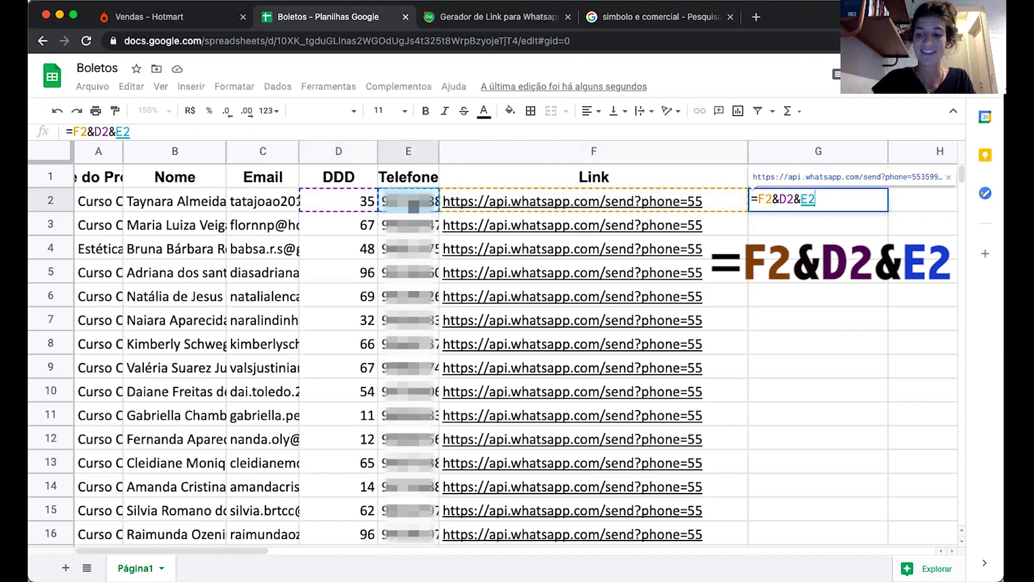
key(Return)
double_click(888, 150)
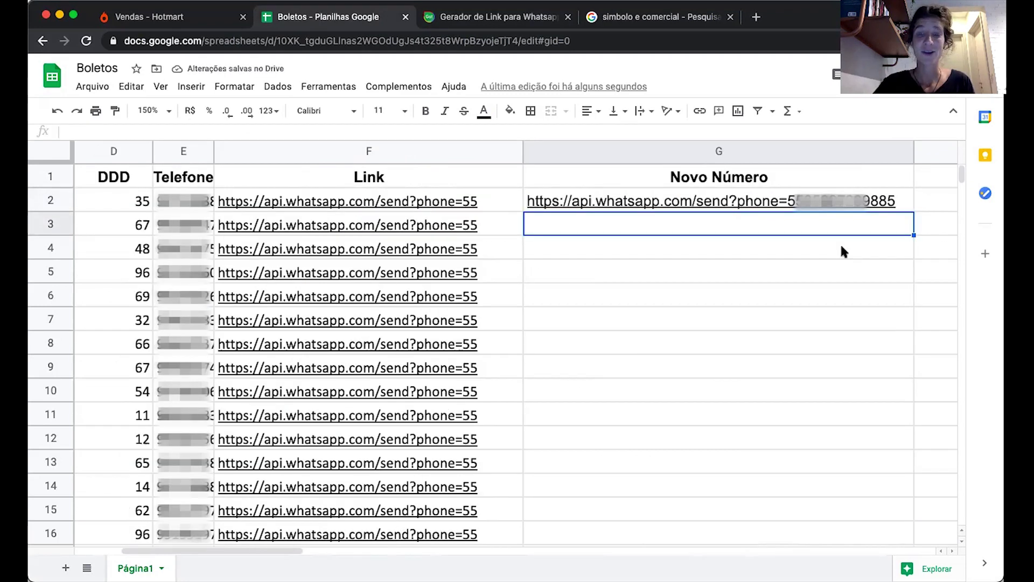
Fill the G2 formula down column G for all customer rows and look over the generated links
mouse_move(805, 207)
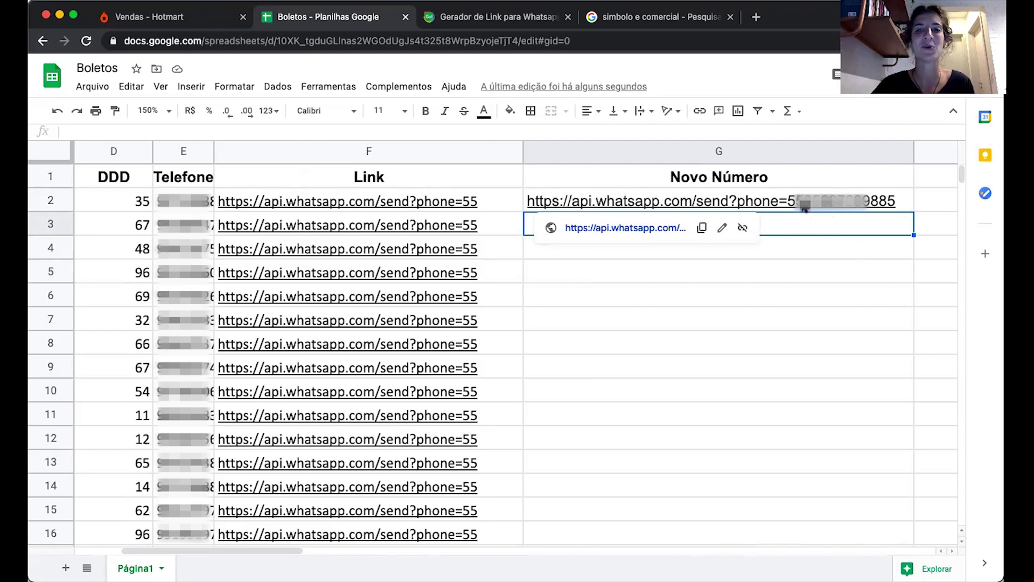
click(902, 196)
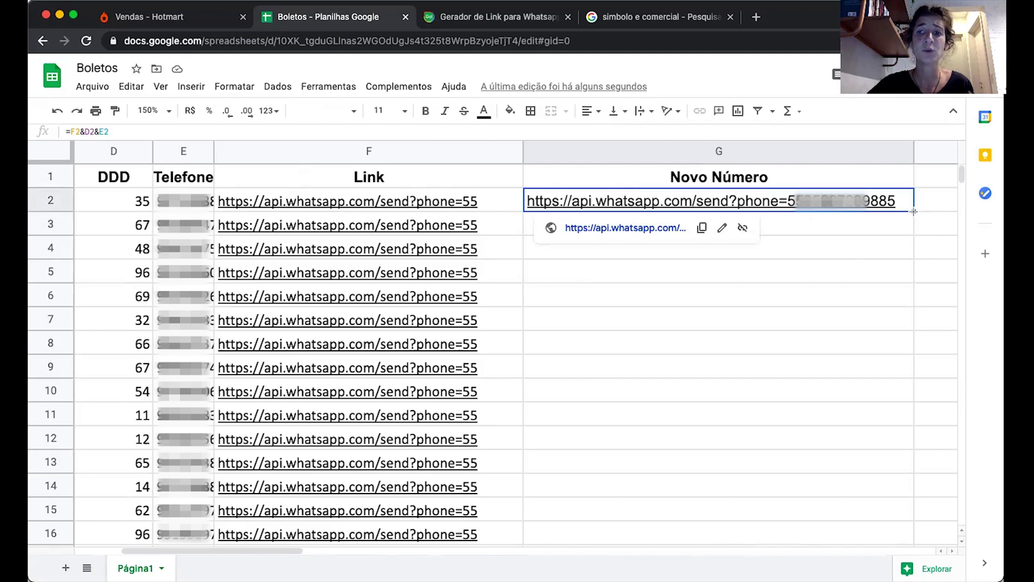
double_click(914, 211)
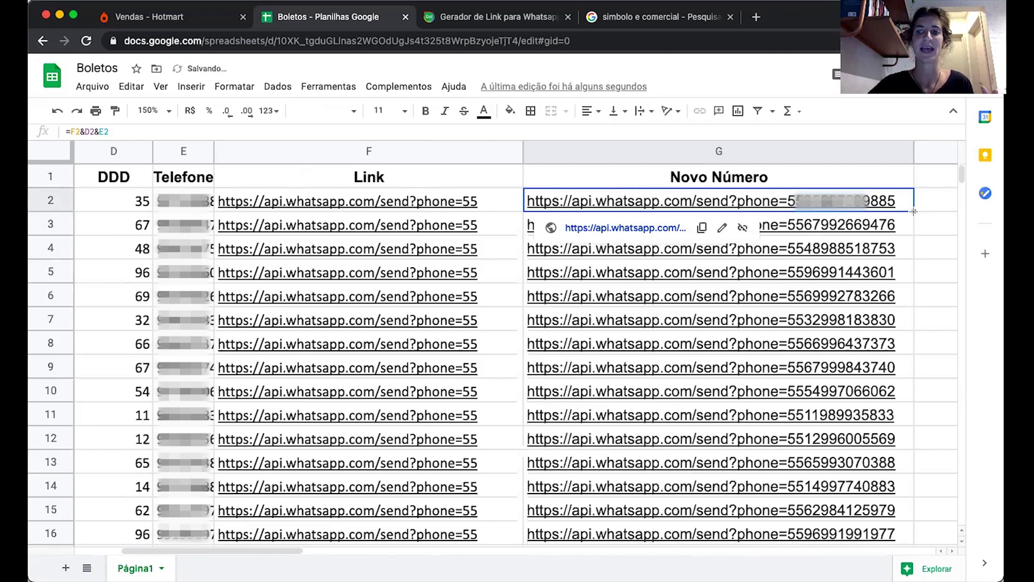
scroll(885, 331, down, 5)
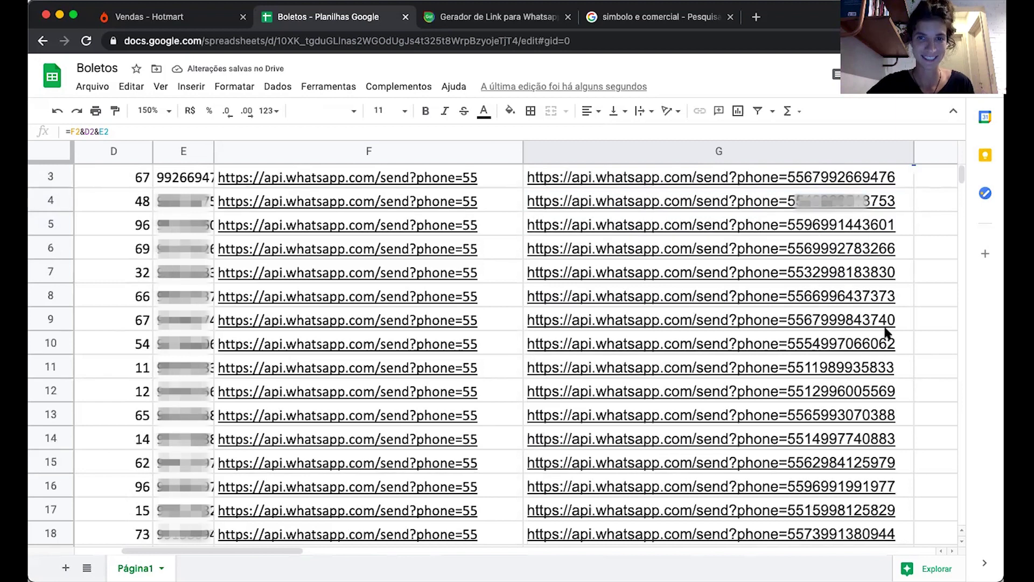
scroll(885, 332, up, 5)
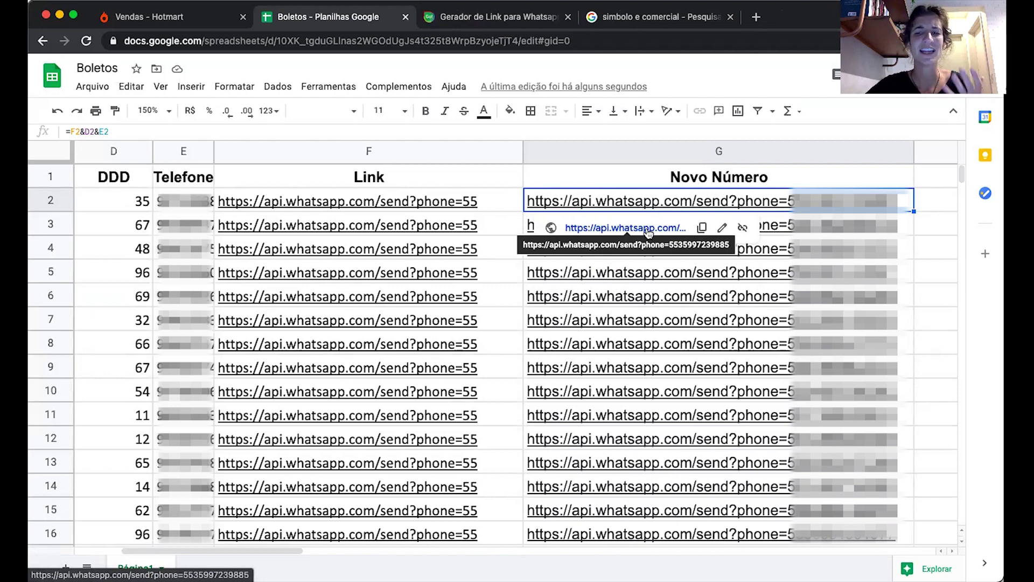
Test the link in G2 by opening its conversation in WhatsApp Web, and return to the Boletos spreadsheet
click(646, 228)
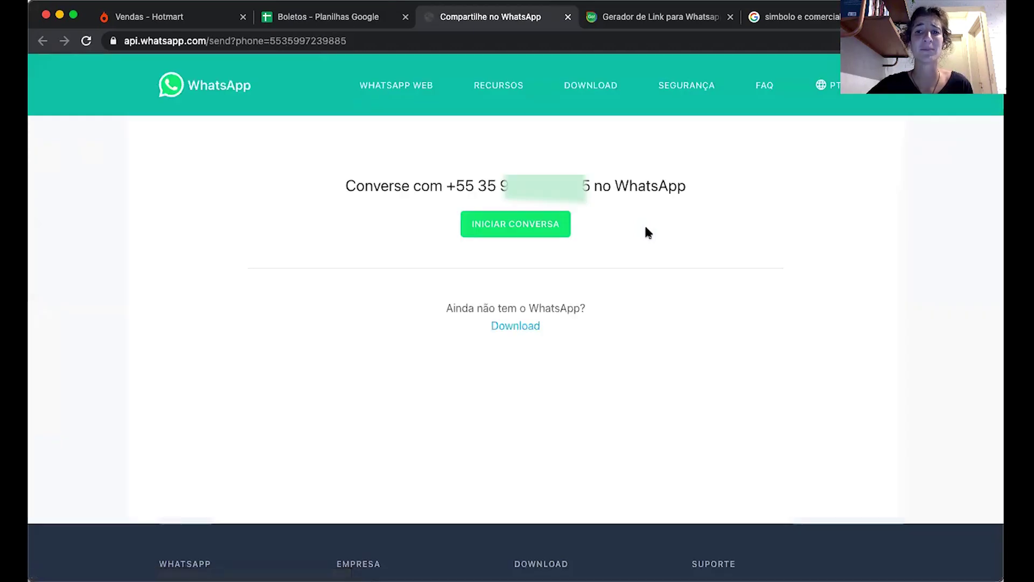
click(513, 231)
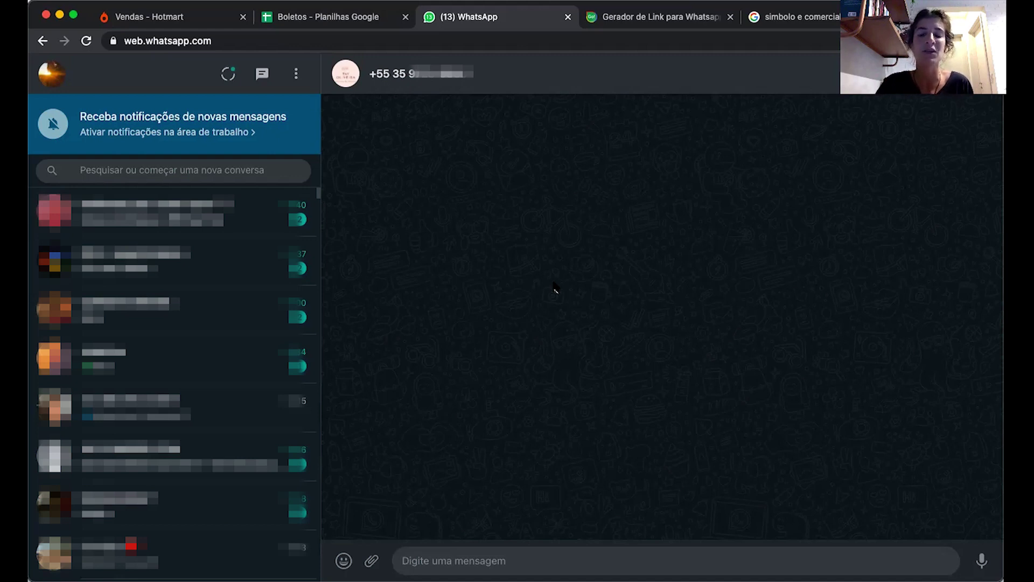
click(338, 21)
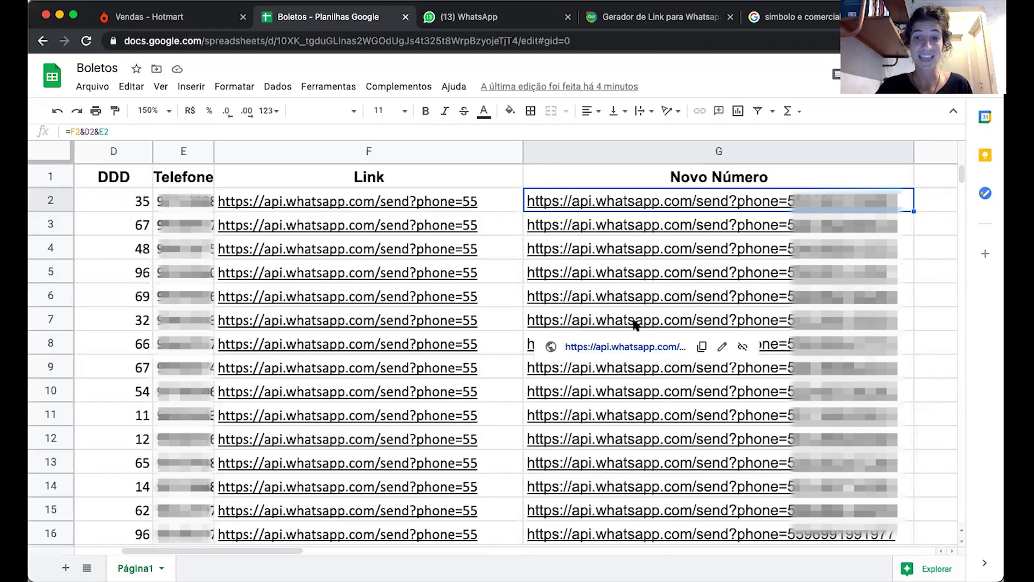